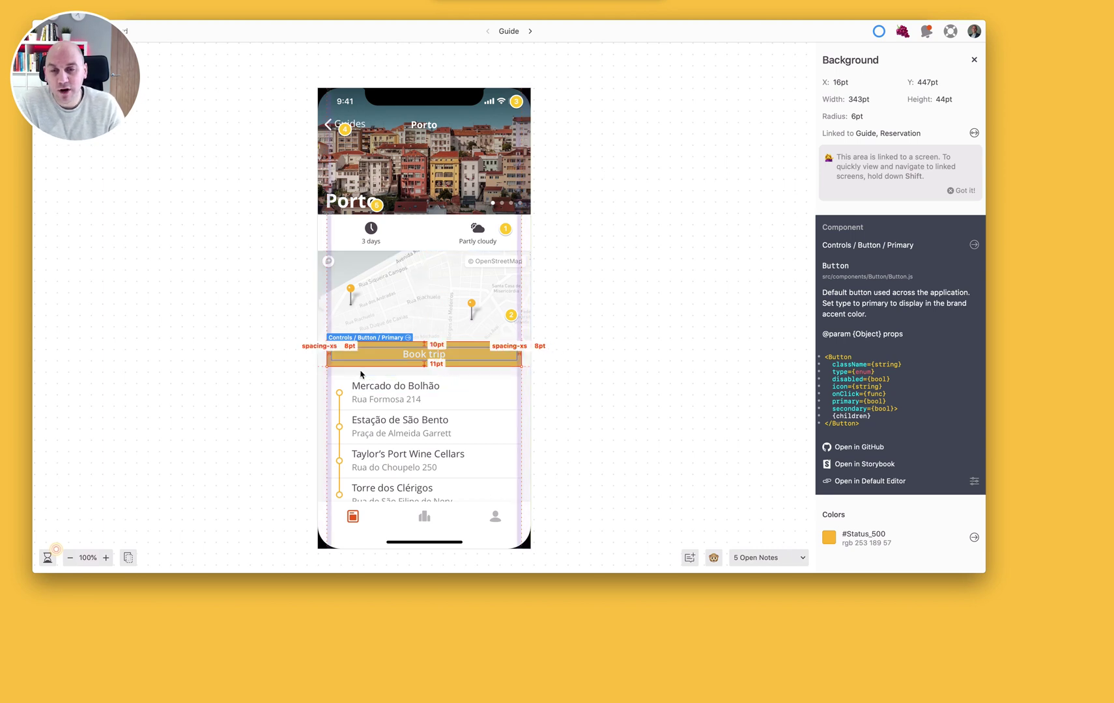
Briefly reveal the screen's linked areas and the distances around the Book trip button.
key("shift")
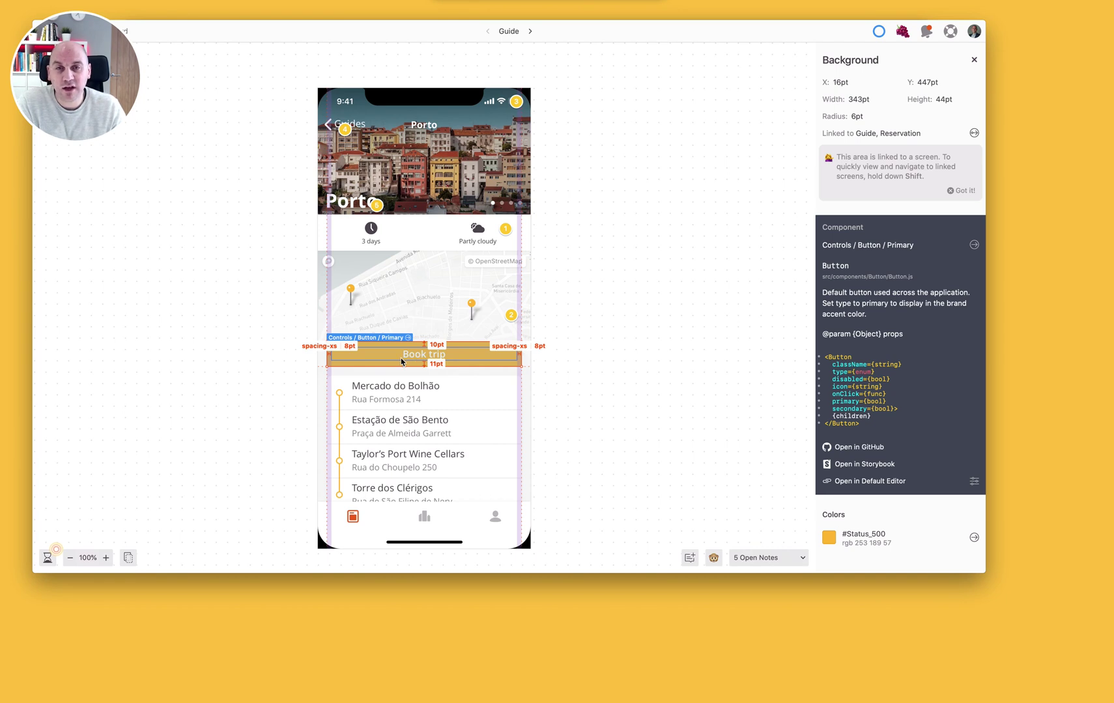
key("shift")
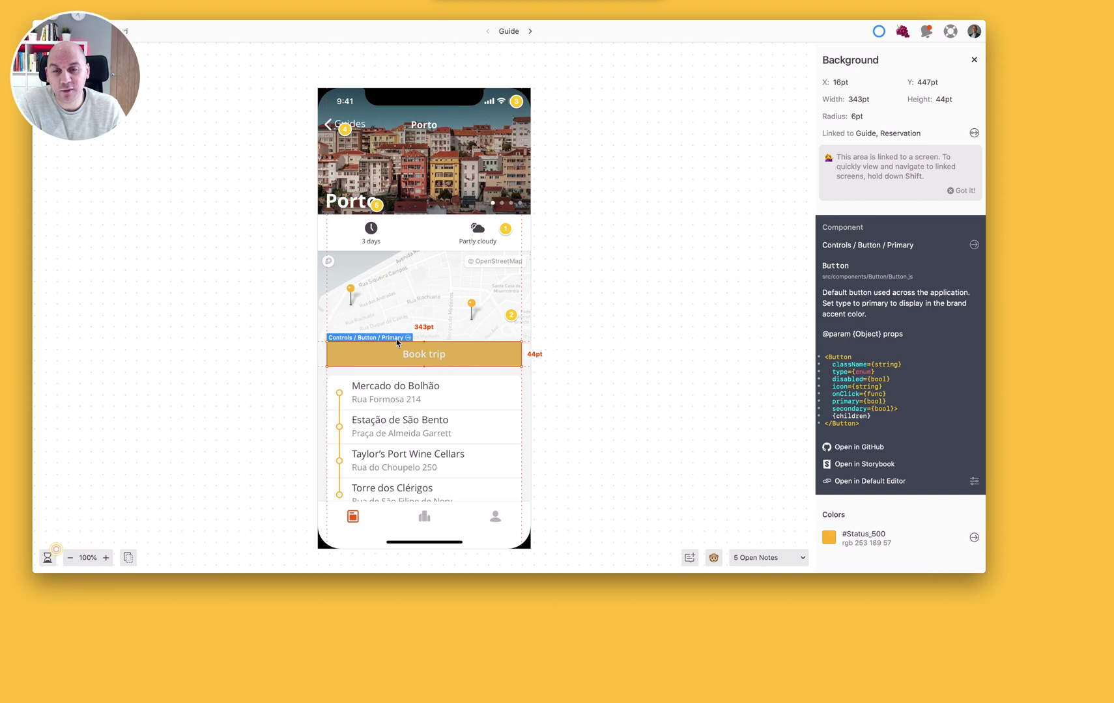
key("alt")
key("alt")
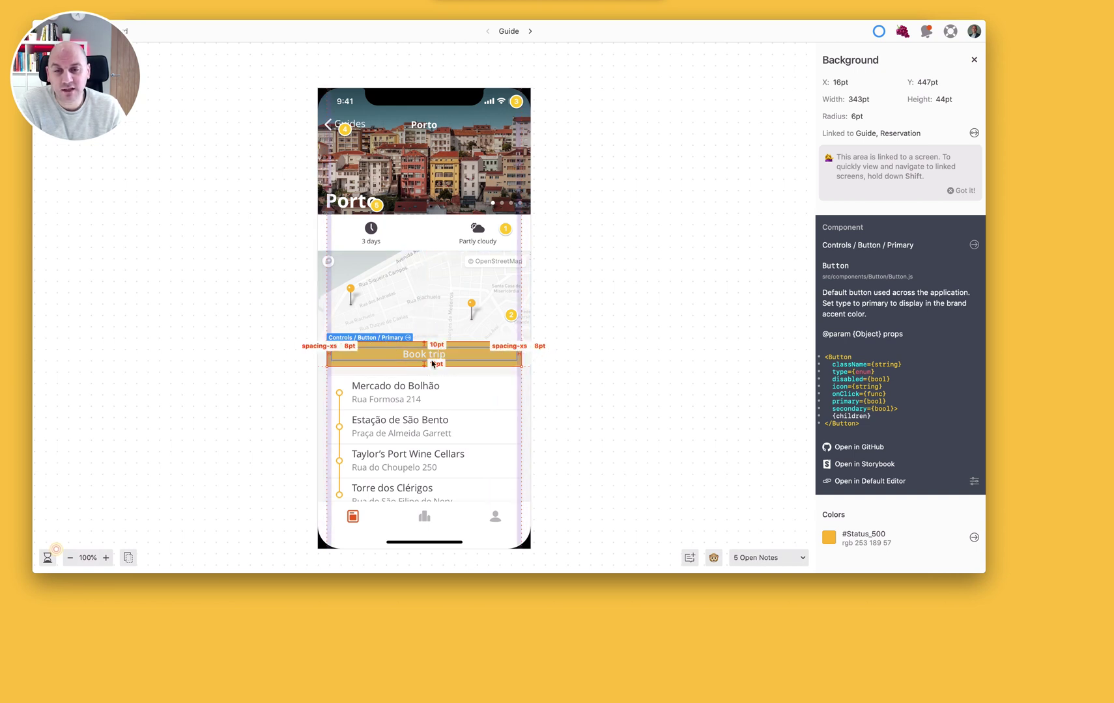
key("shift")
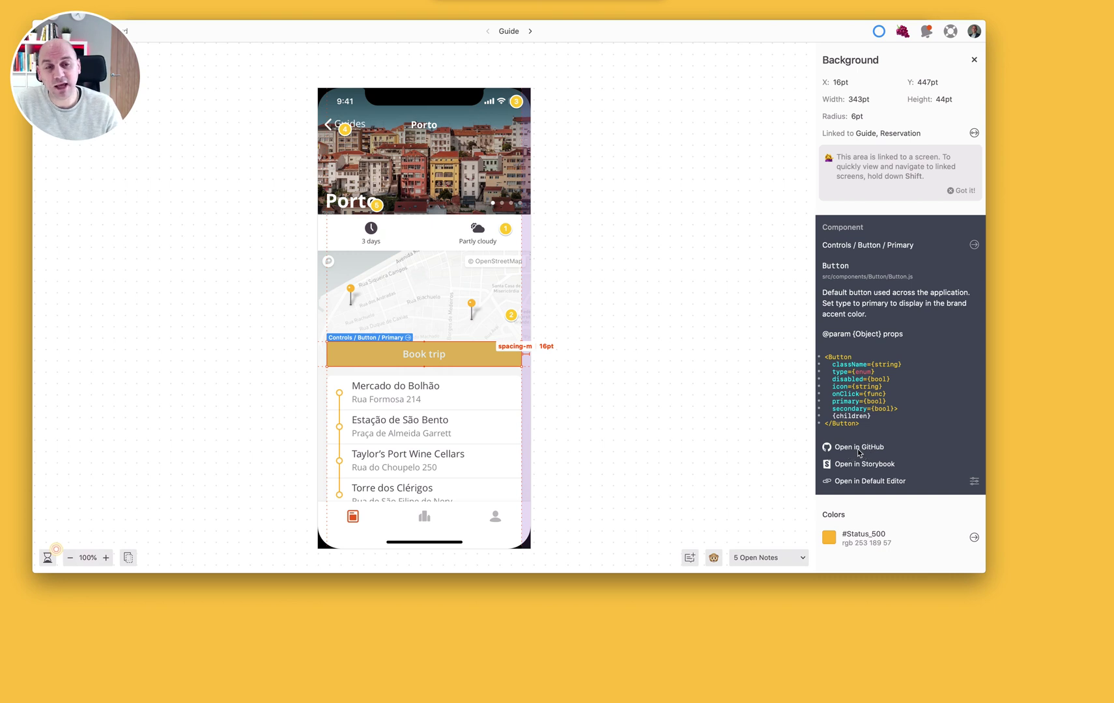
Read the Button component's Button.js source on GitHub, then hide the browser to return to Zeplin.
left_click(858, 450)
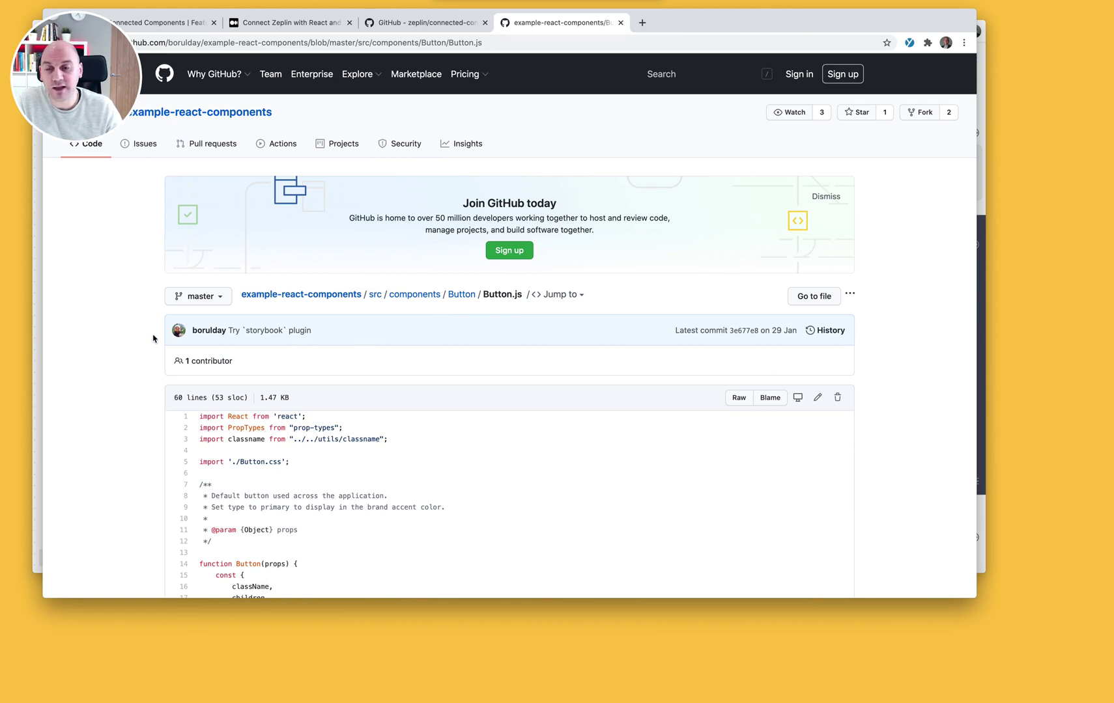
scroll(144, 335, "down", 5)
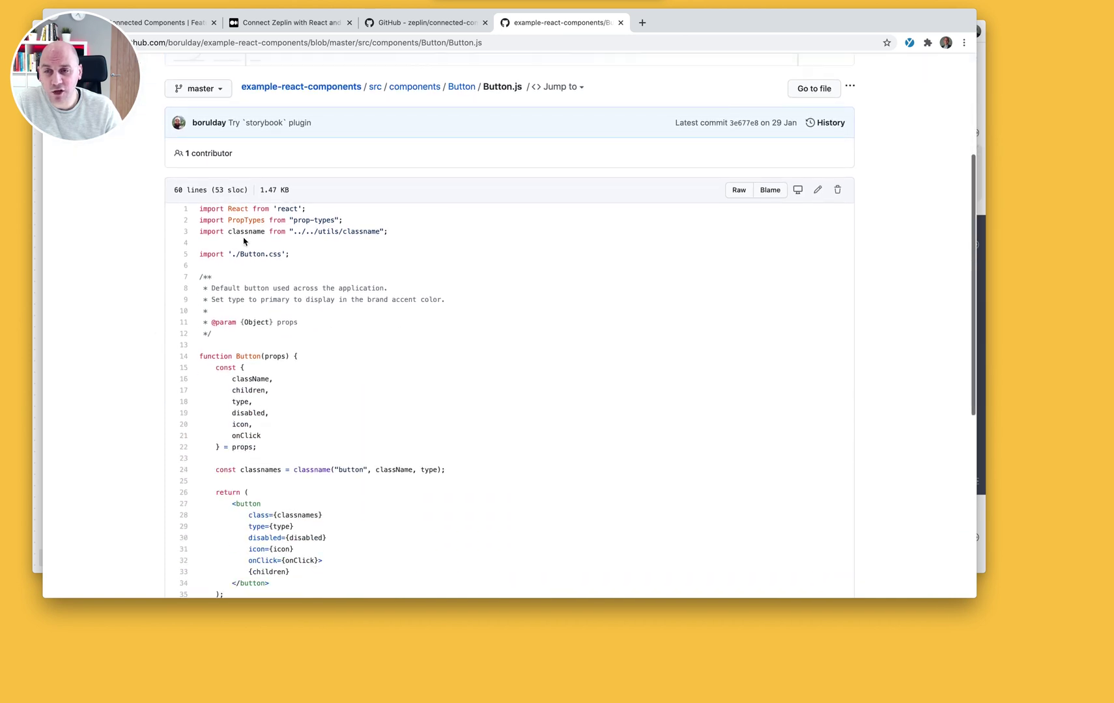
scroll(236, 358, "down", 2)
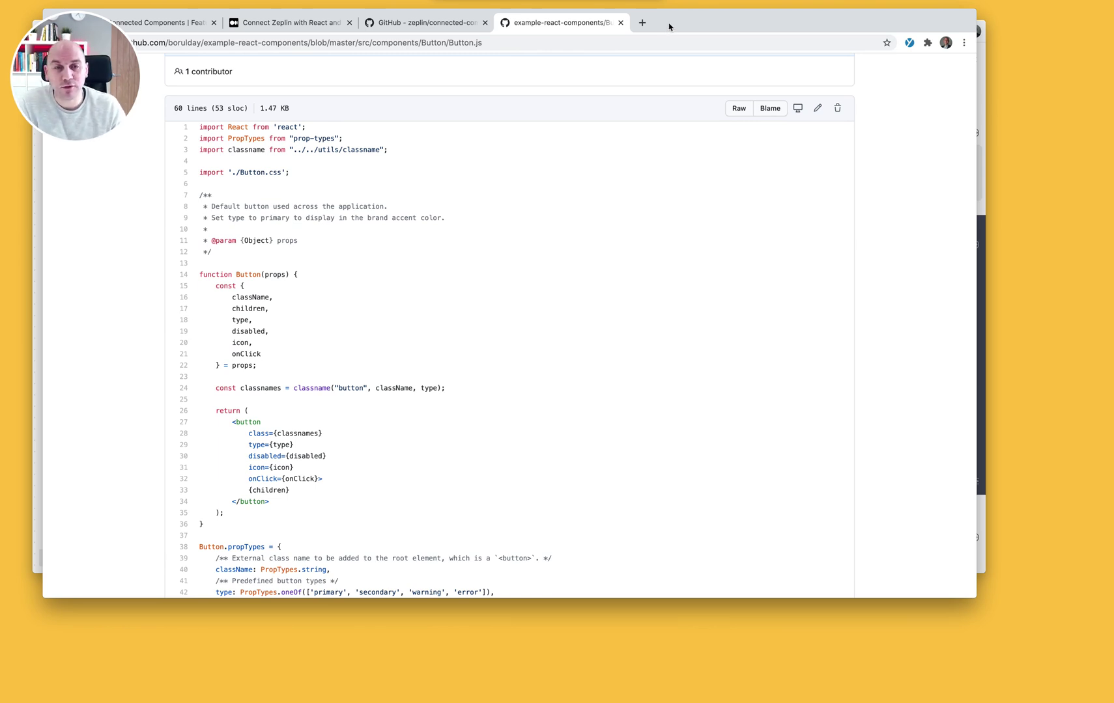
left_click_drag(668, 26, 665, 582)
key("super+h")
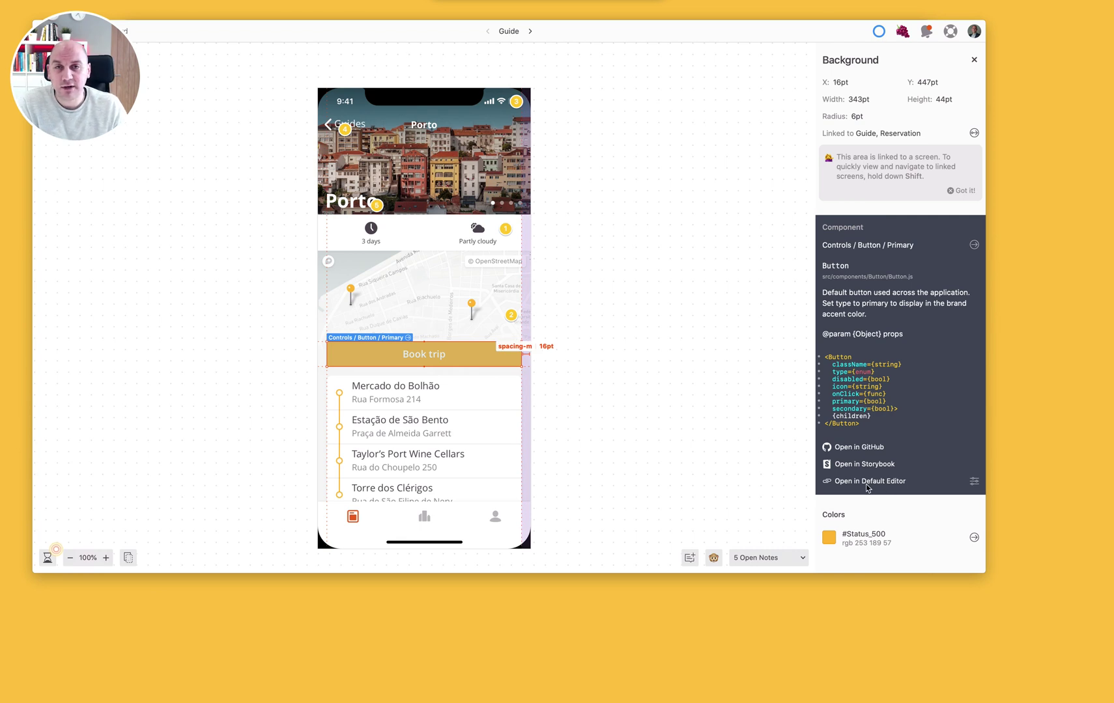
Check the Editors options for opening linked code, then bring the Button.js browser window back.
left_click(974, 482)
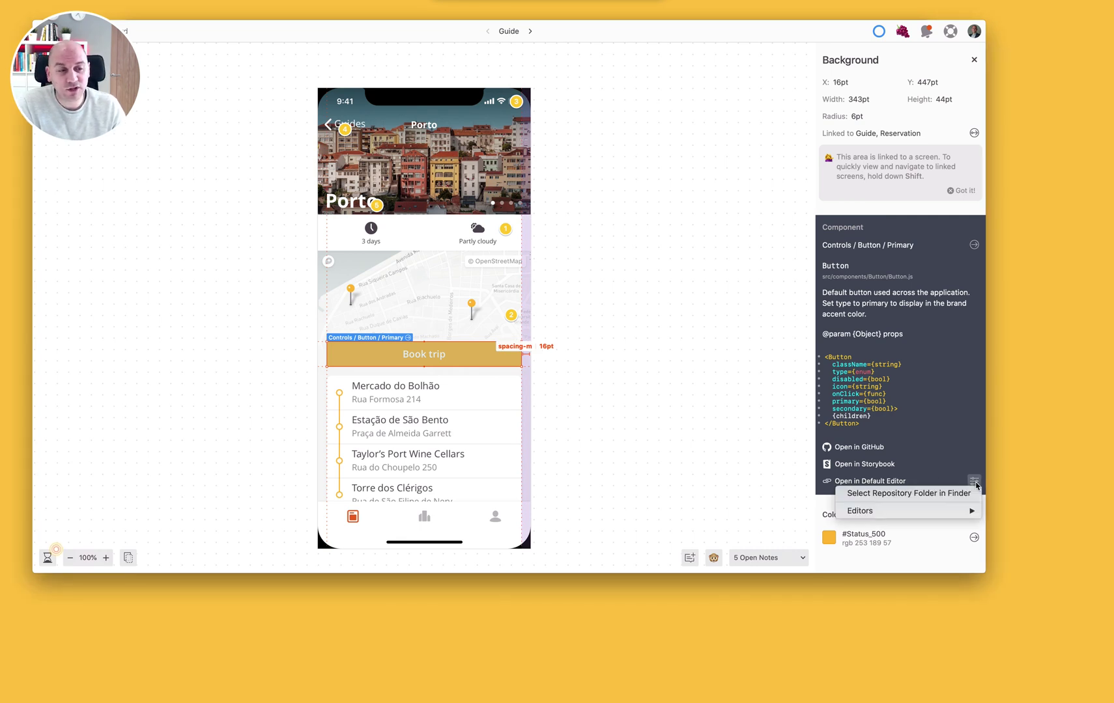
mouse_move(964, 516)
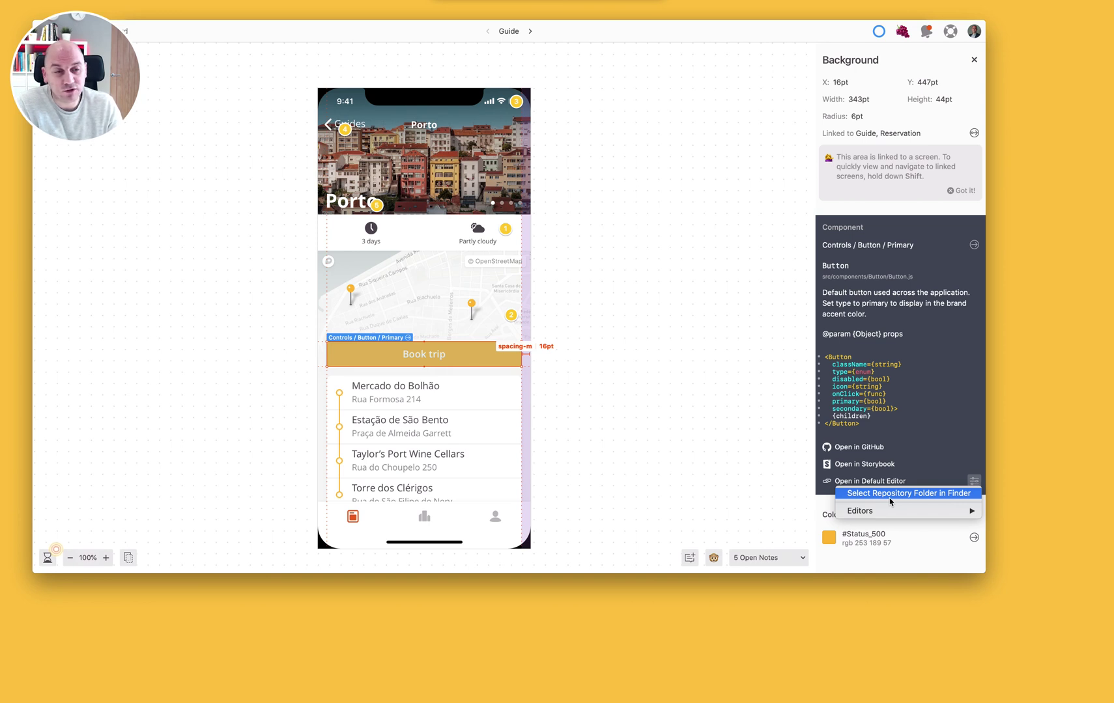
left_click_drag(795, 702, 796, 73)
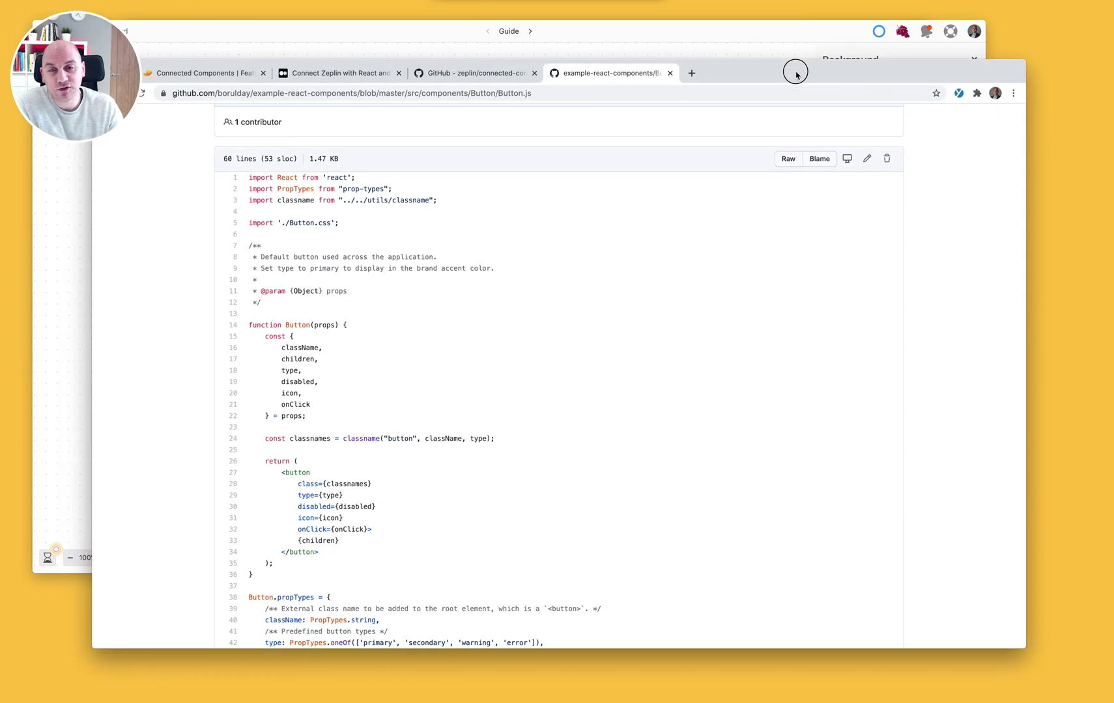
Read the zeplin.io Connected Components page through its development-context and onboarding-engineers sections.
left_click(231, 76)
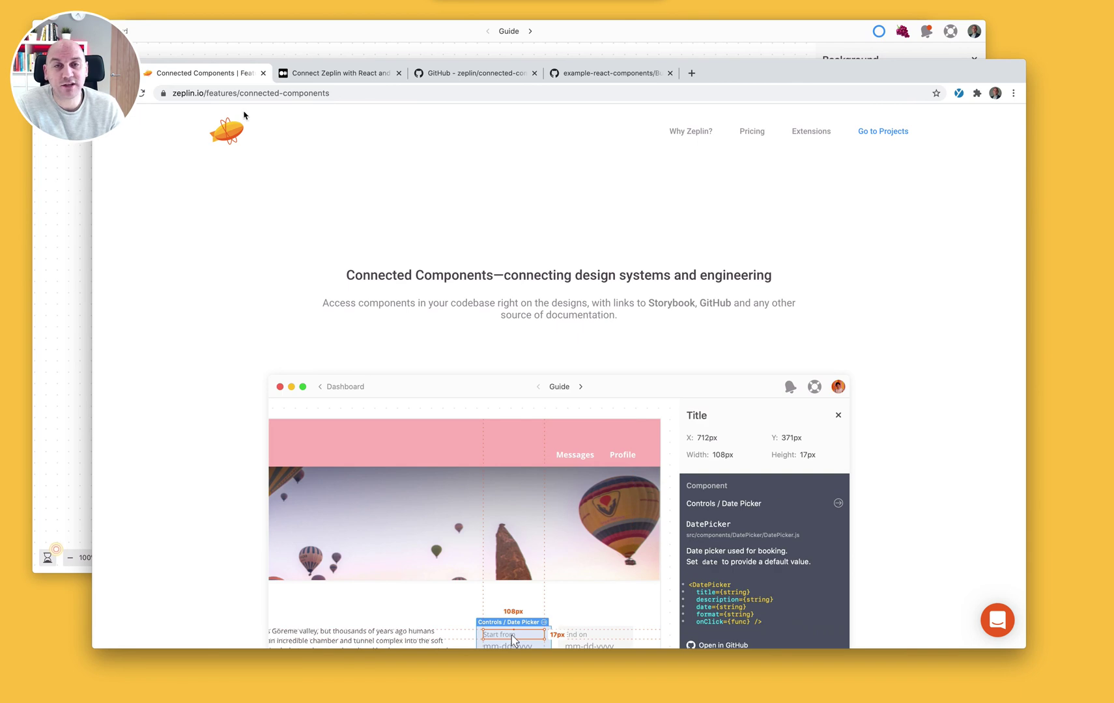
scroll(211, 223, "down", 2)
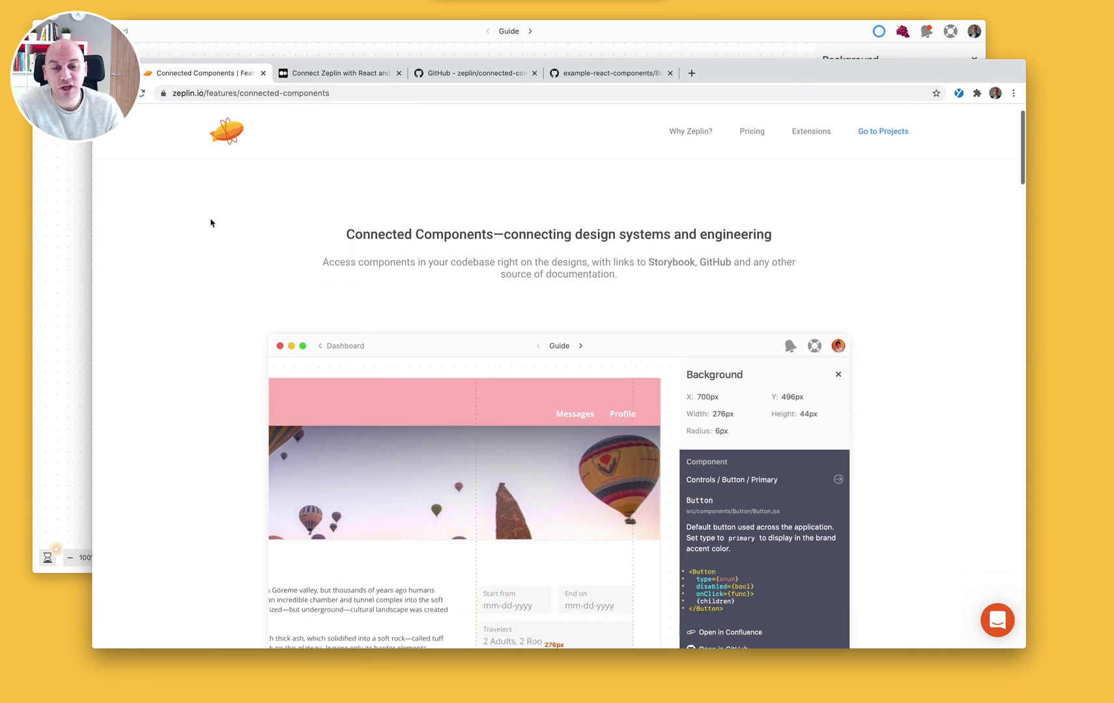
scroll(210, 223, "down", 4)
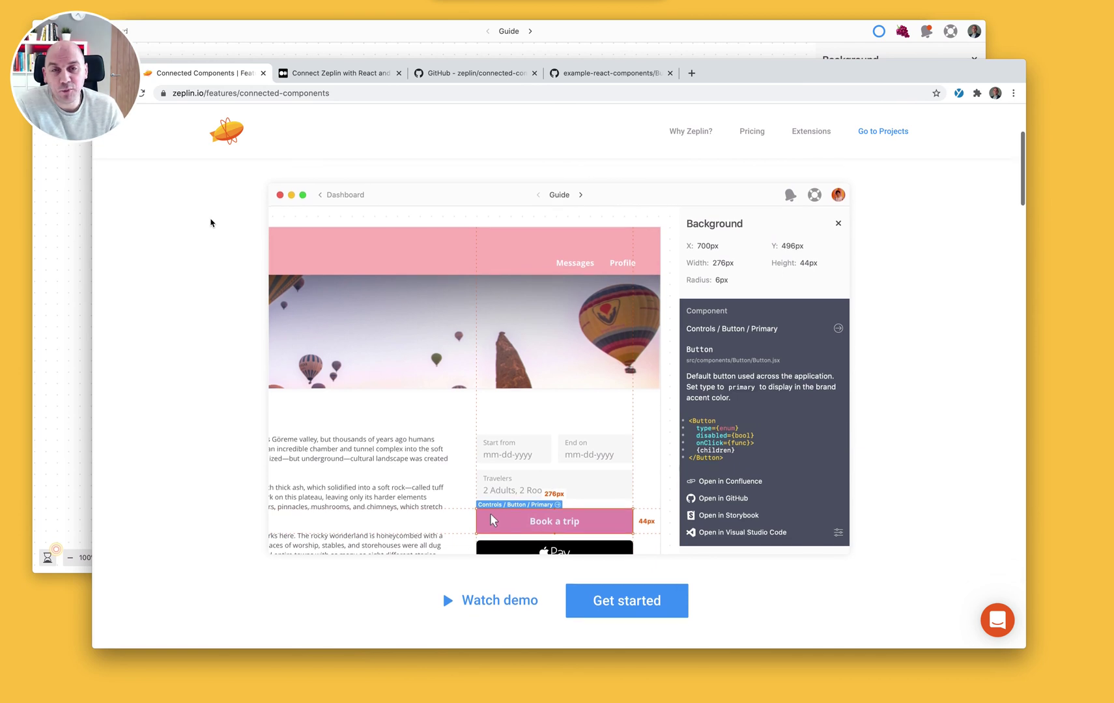
scroll(210, 222, "down", 2)
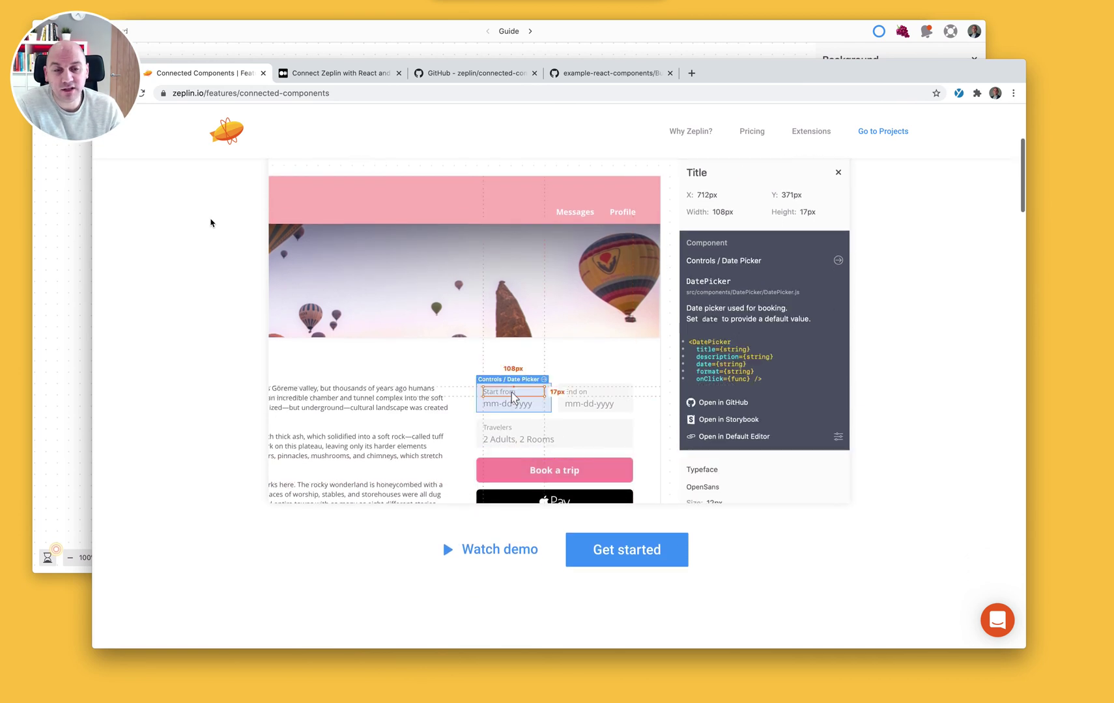
scroll(211, 223, "down", 6)
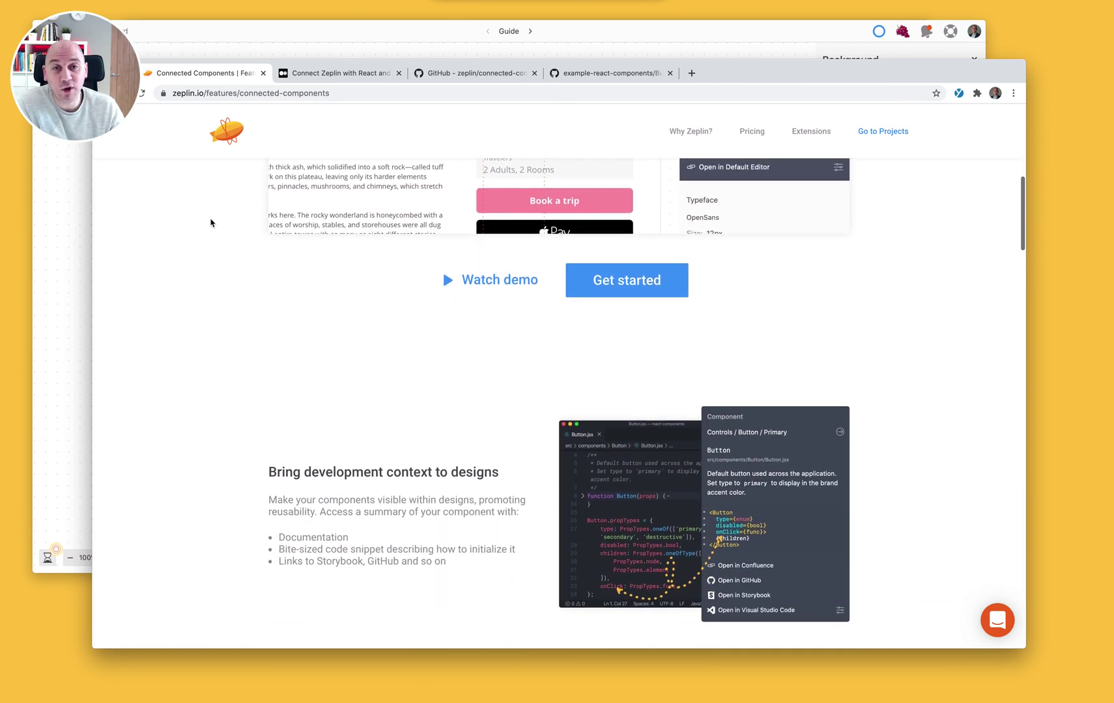
scroll(211, 223, "down", 5)
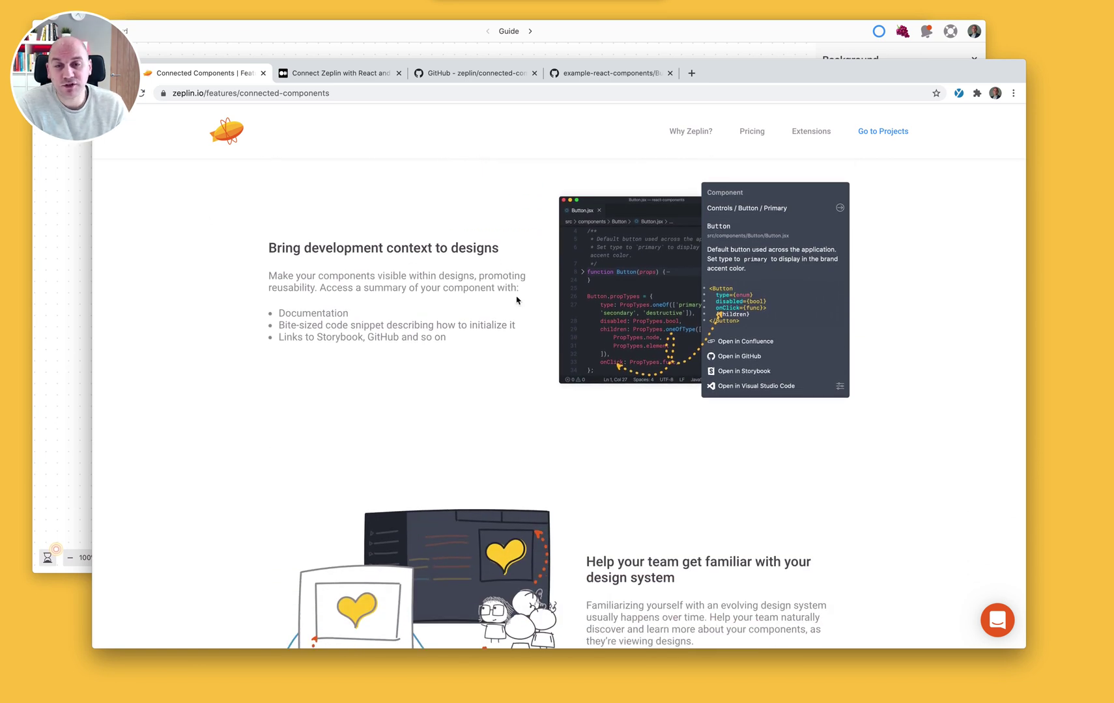
scroll(532, 351, "down", 4)
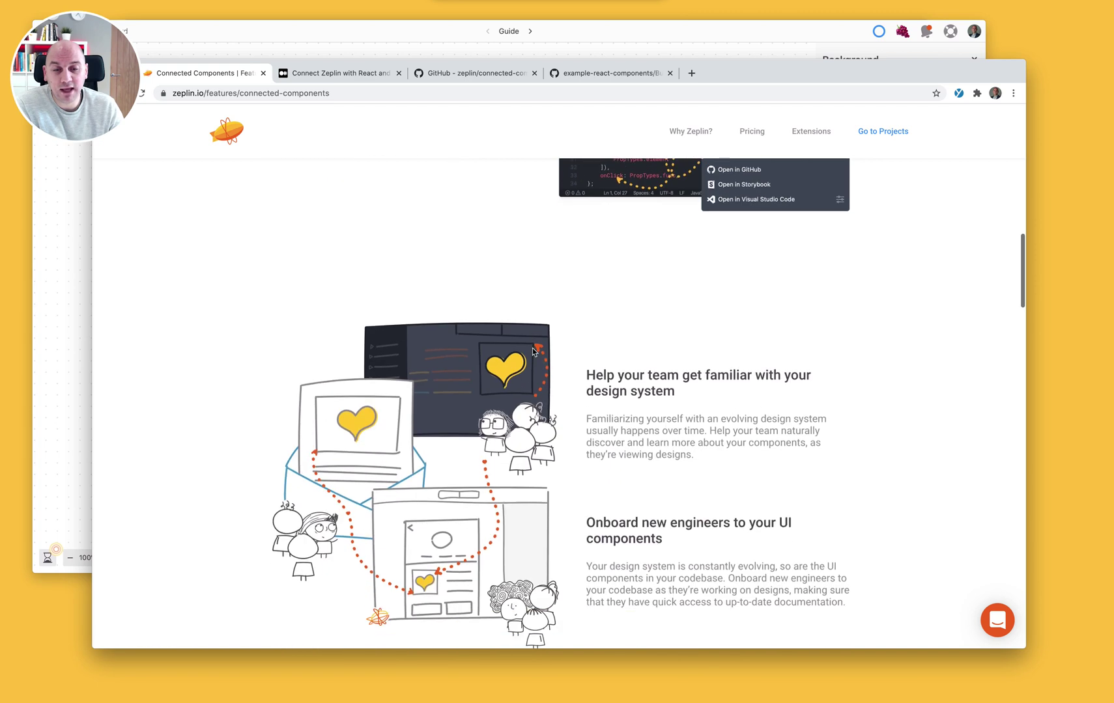
scroll(532, 352, "down", 4)
scroll(532, 352, "down", 3)
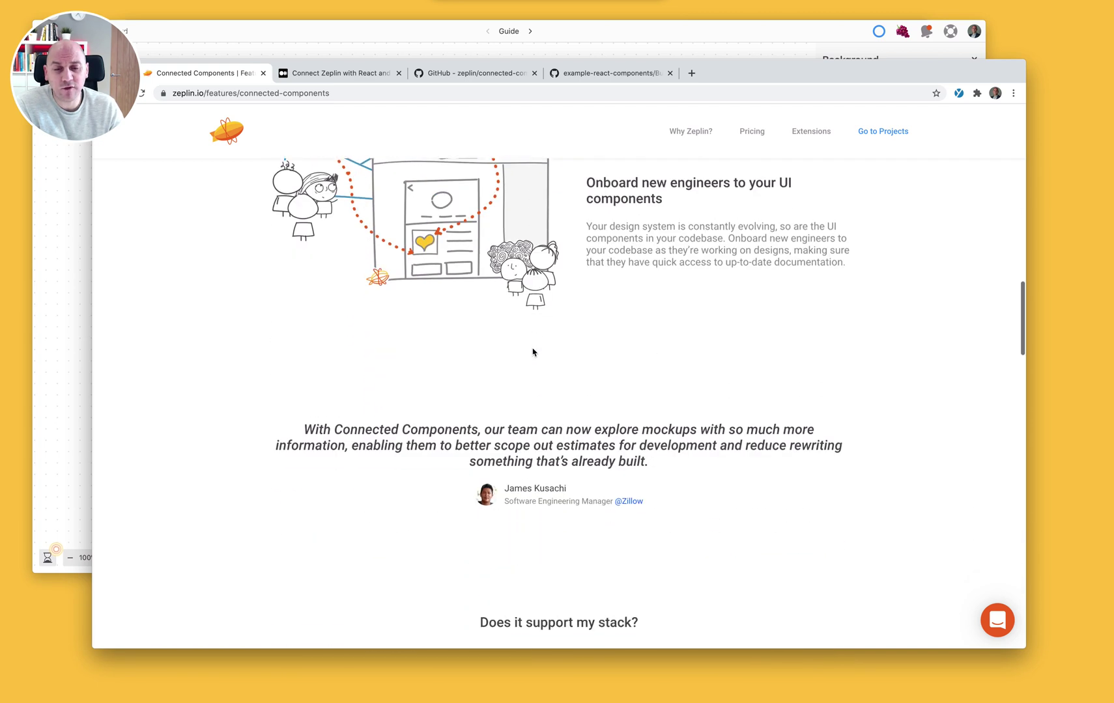
Read the 'Connect Zeplin with React and Storybook' blog post, then go to zeplin/connected-components-docs.
left_click(351, 74)
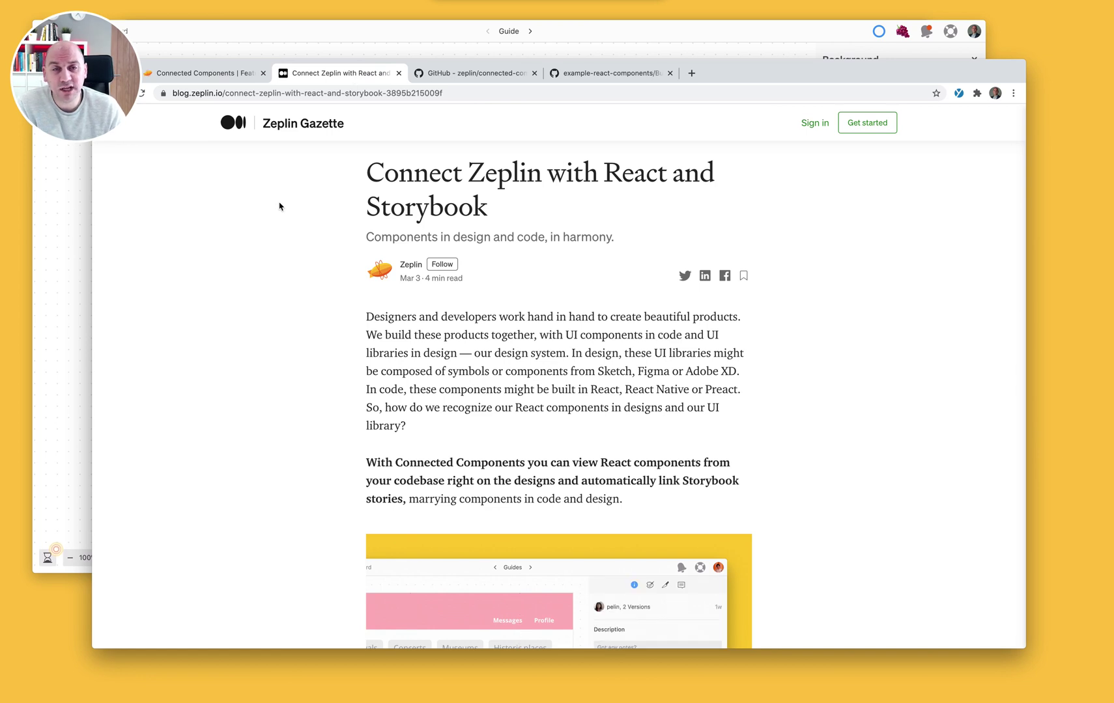
scroll(281, 241, "down", 8)
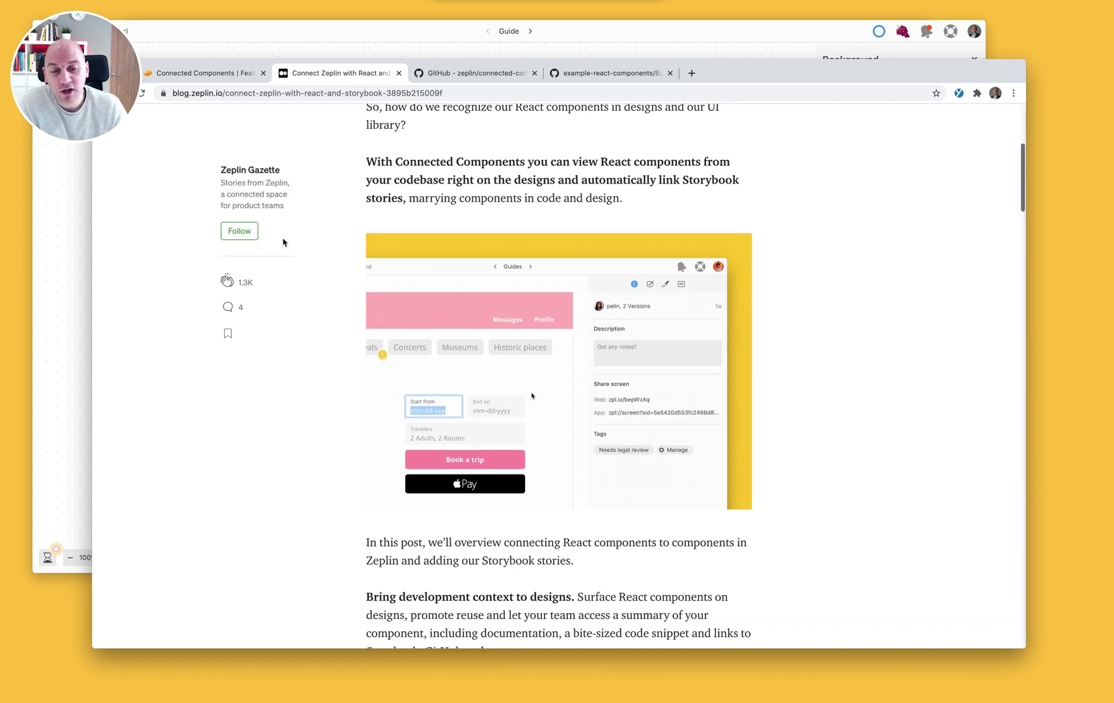
scroll(282, 241, "down", 2)
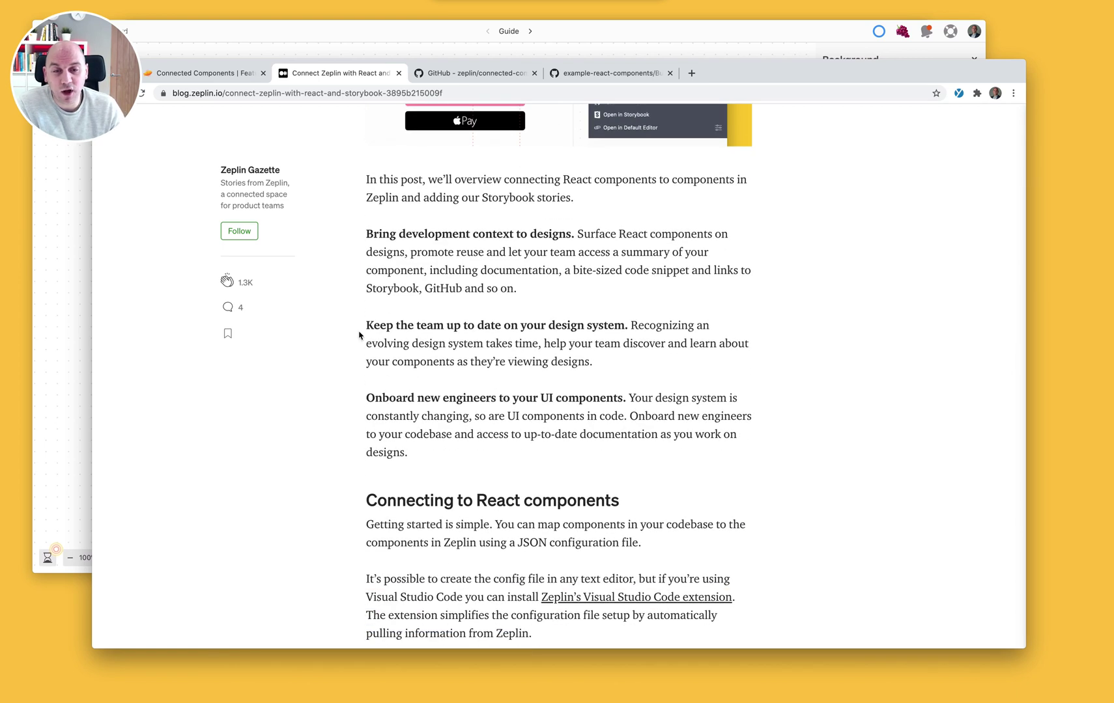
scroll(359, 335, "down", 3)
scroll(359, 334, "down", 3)
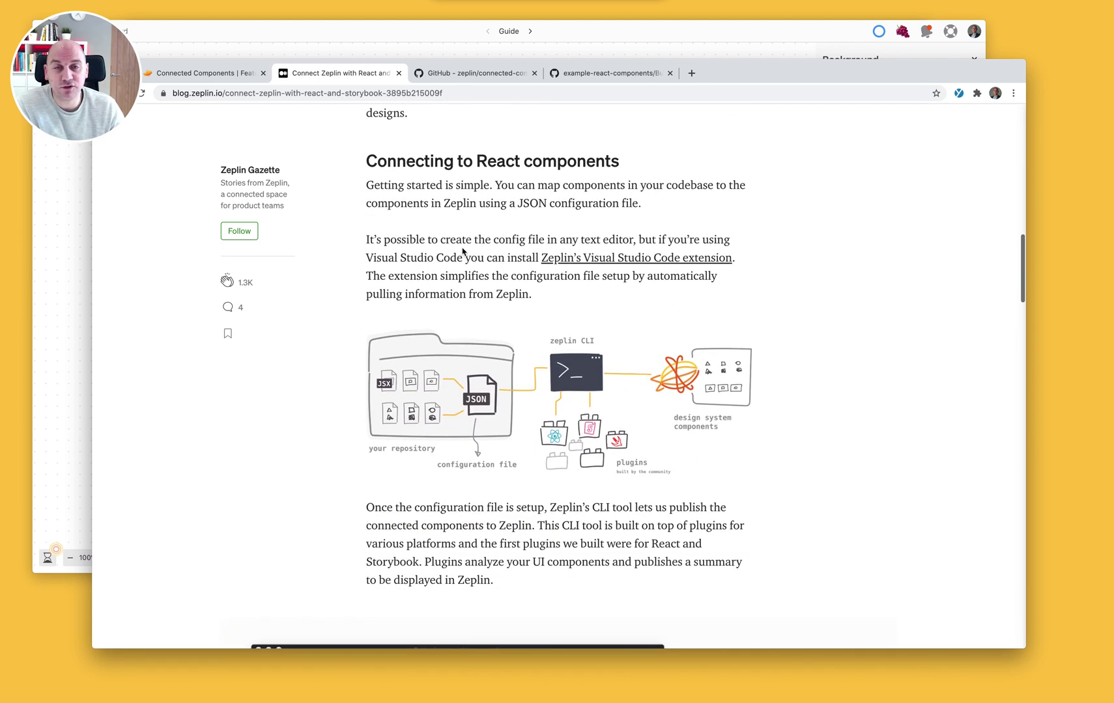
scroll(604, 306, "down", 2)
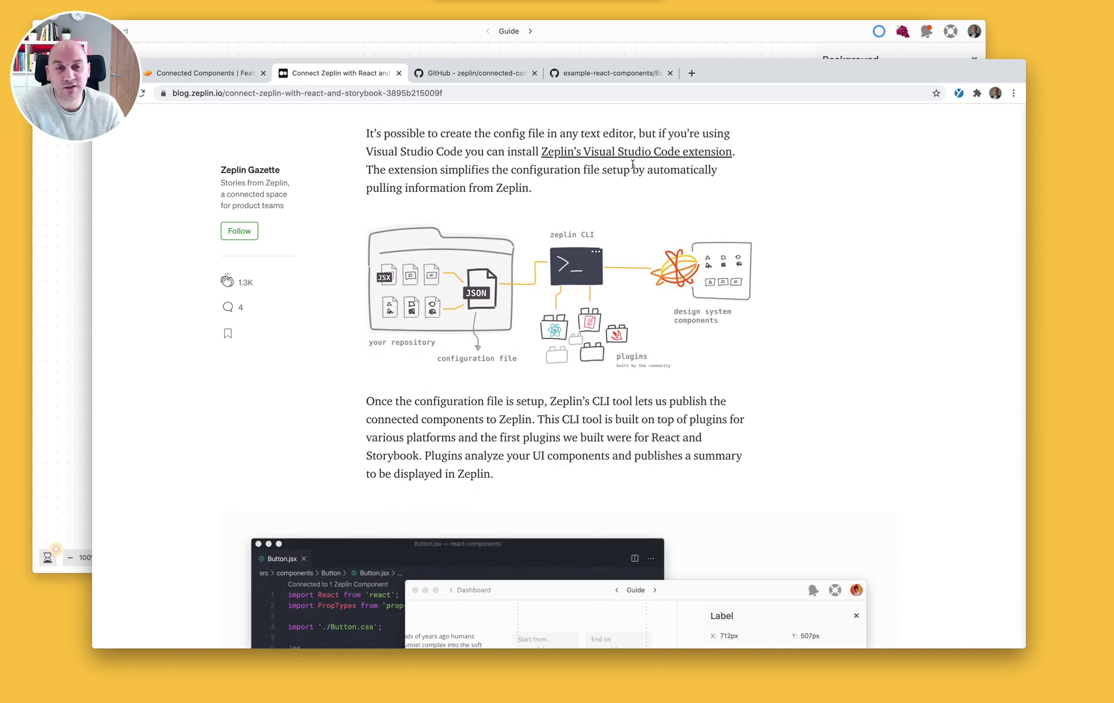
scroll(625, 173, "down", 7)
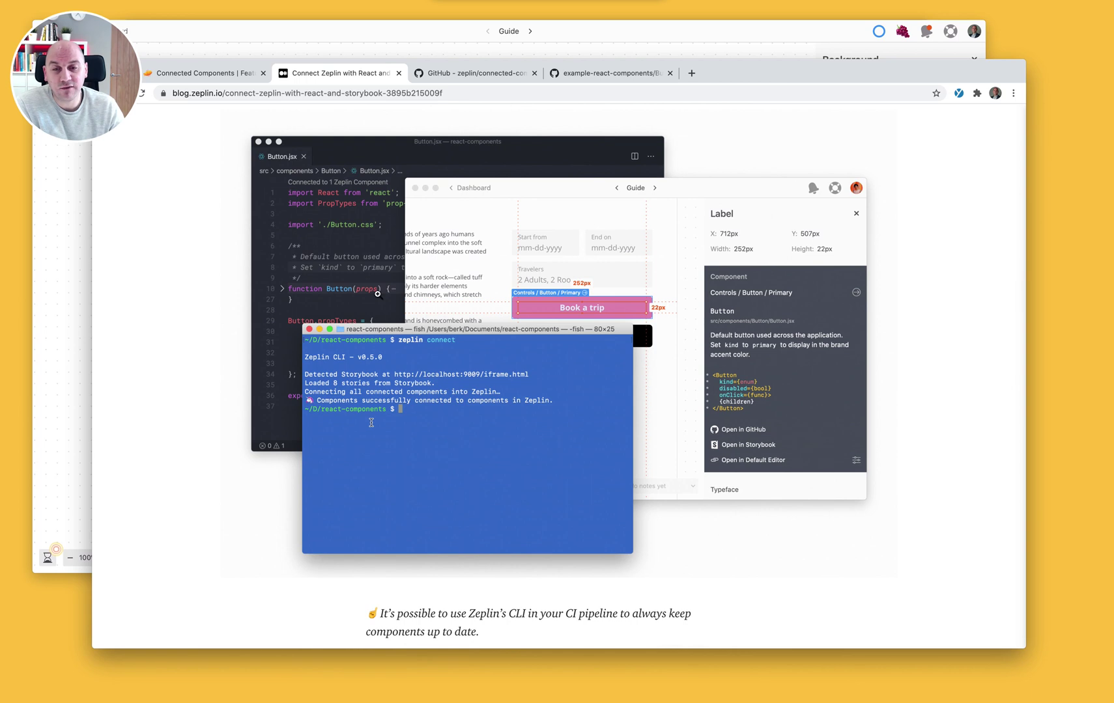
scroll(378, 294, "down", 2)
scroll(377, 295, "down", 5)
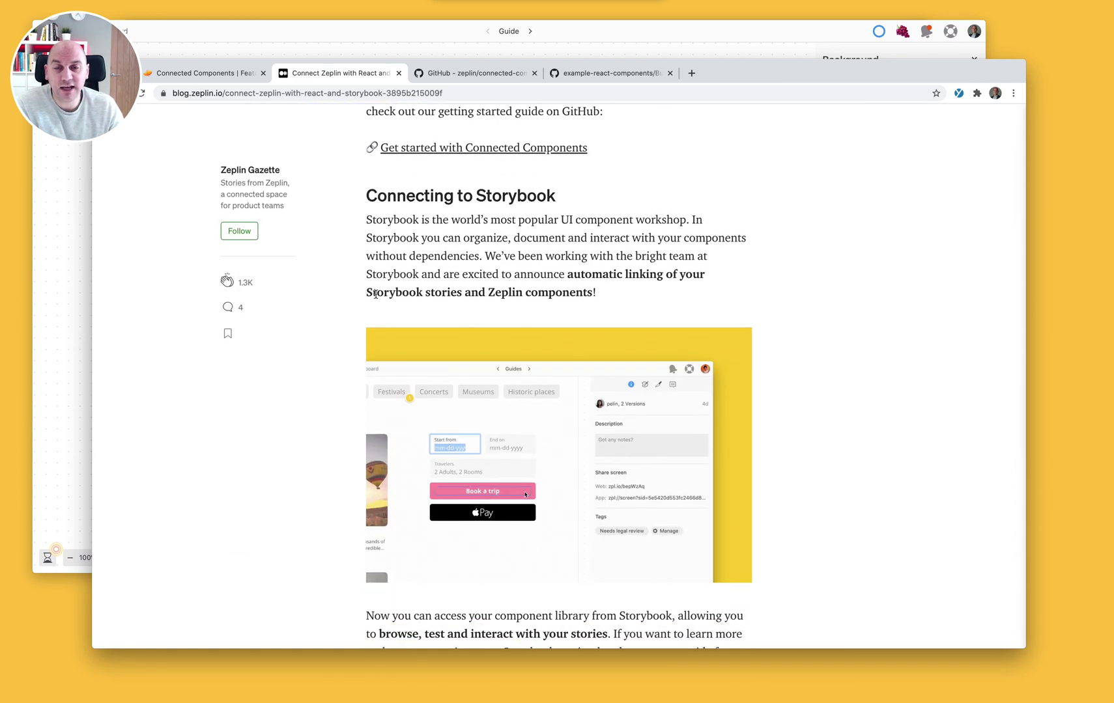
scroll(375, 294, "down", 5)
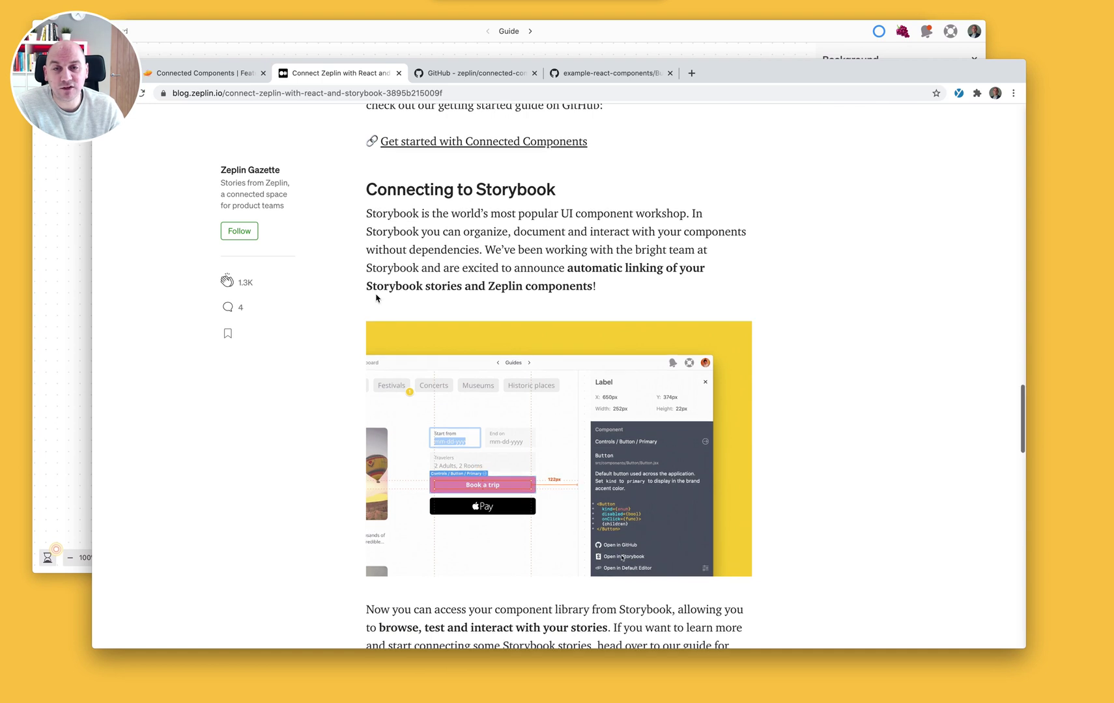
scroll(376, 298, "down", 5)
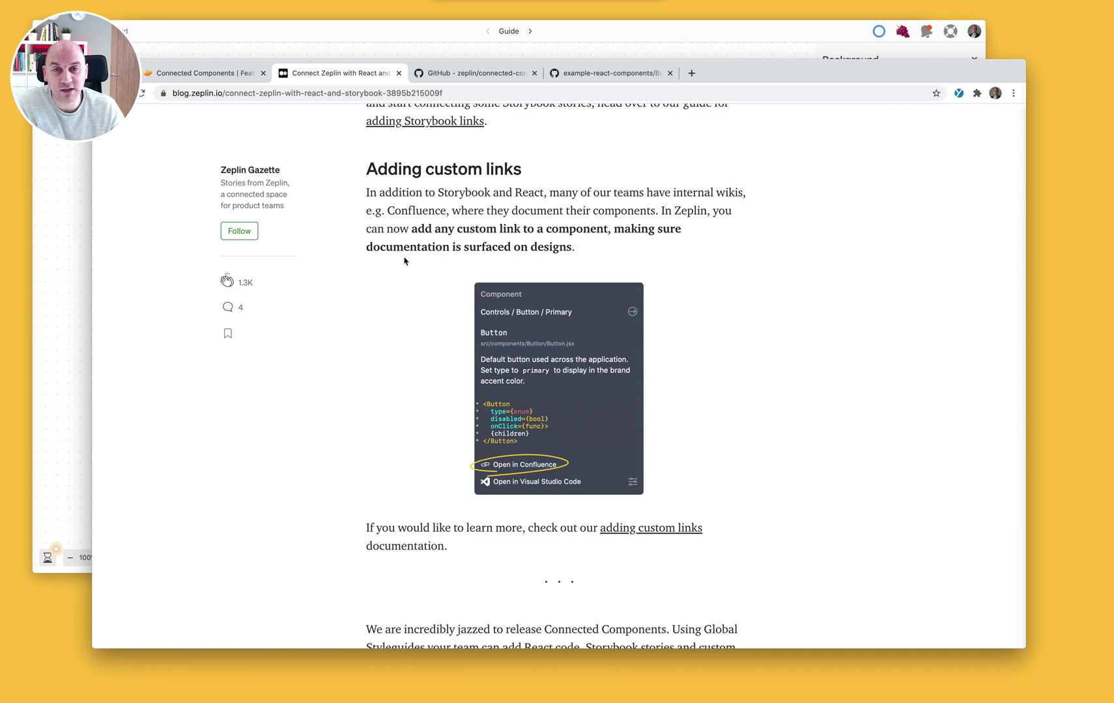
left_click(447, 77)
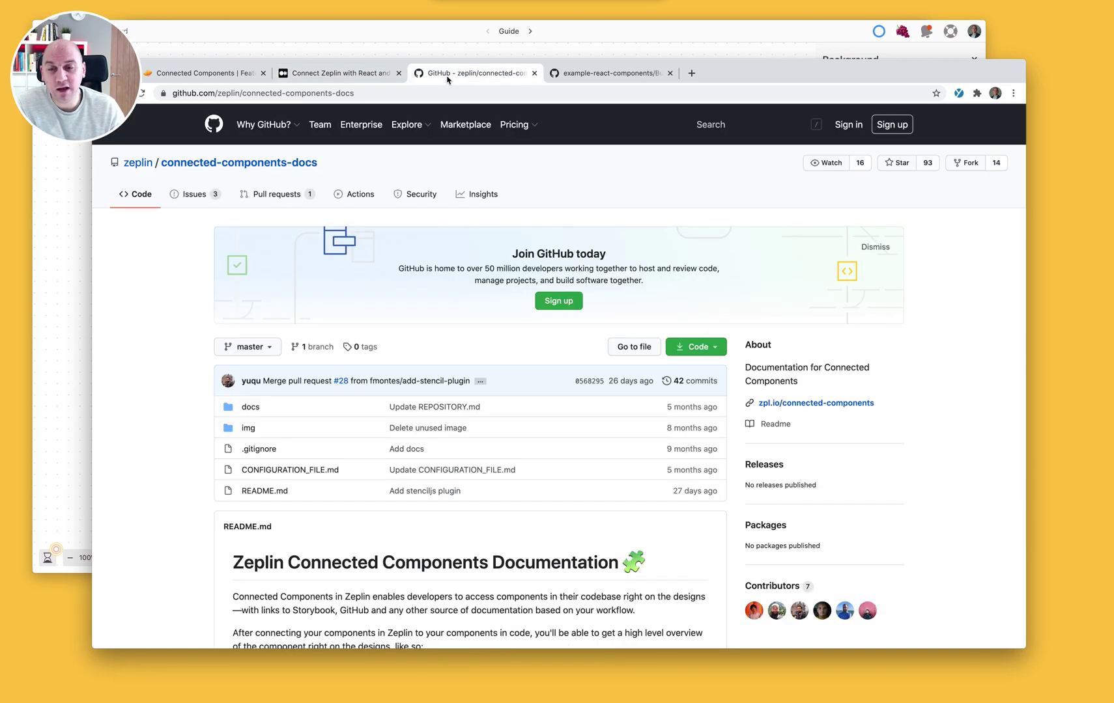
Scroll the connected-components-docs README down to its Getting started section.
scroll(218, 420, "down", 5)
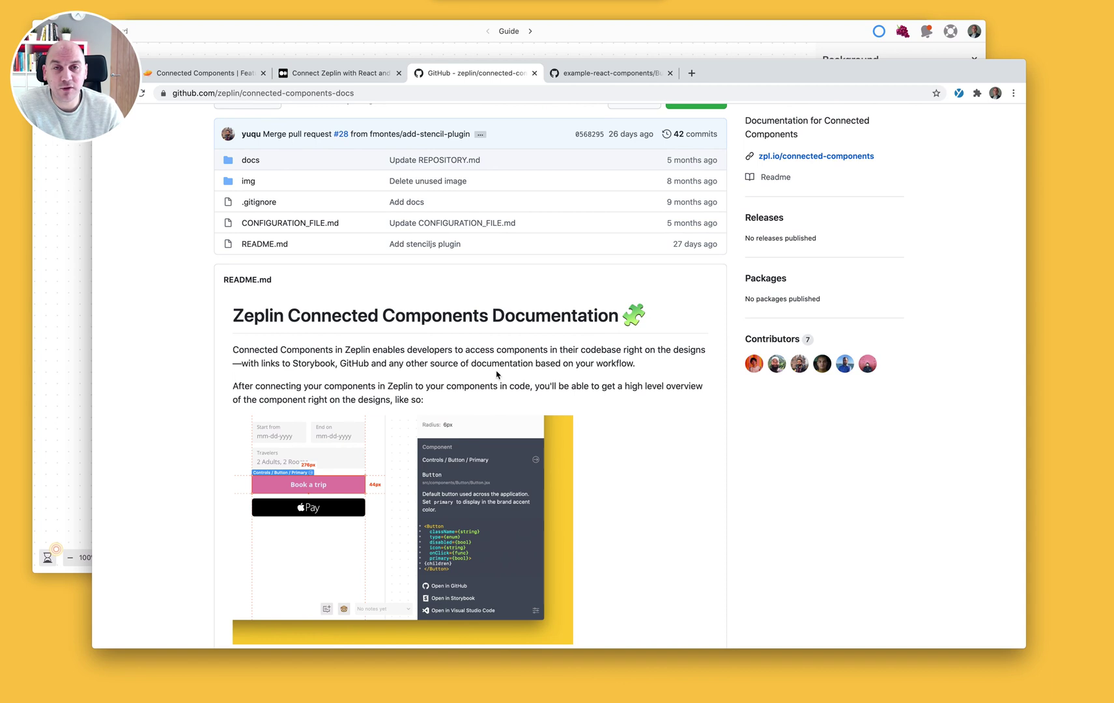
scroll(584, 406, "down", 8)
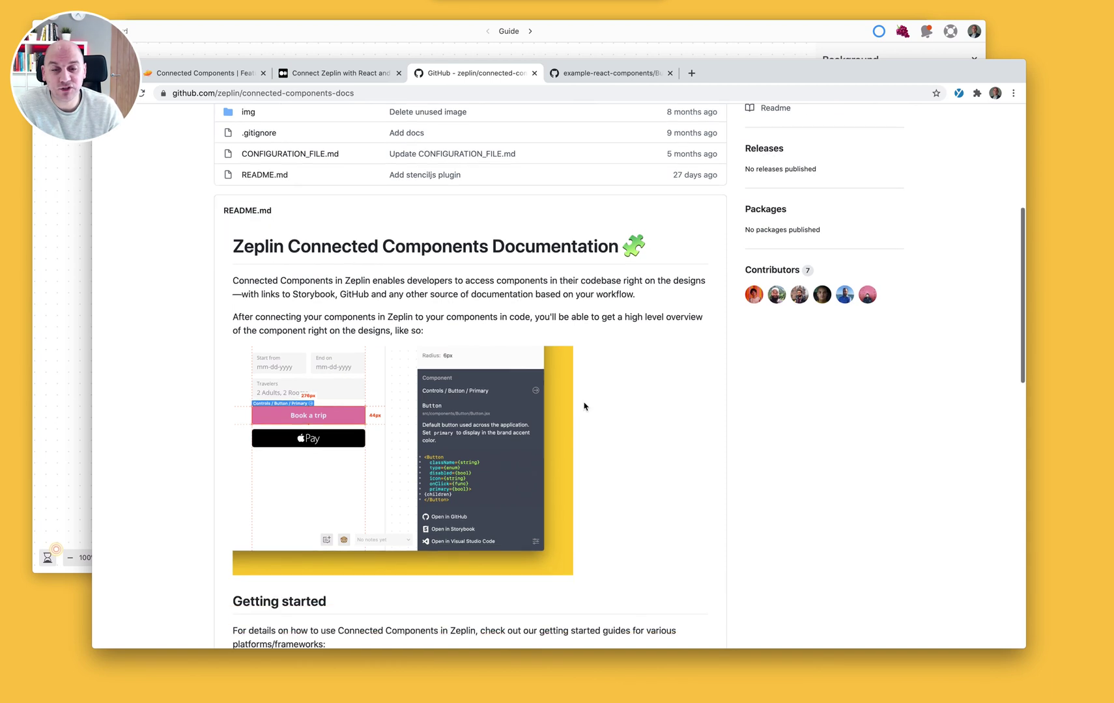